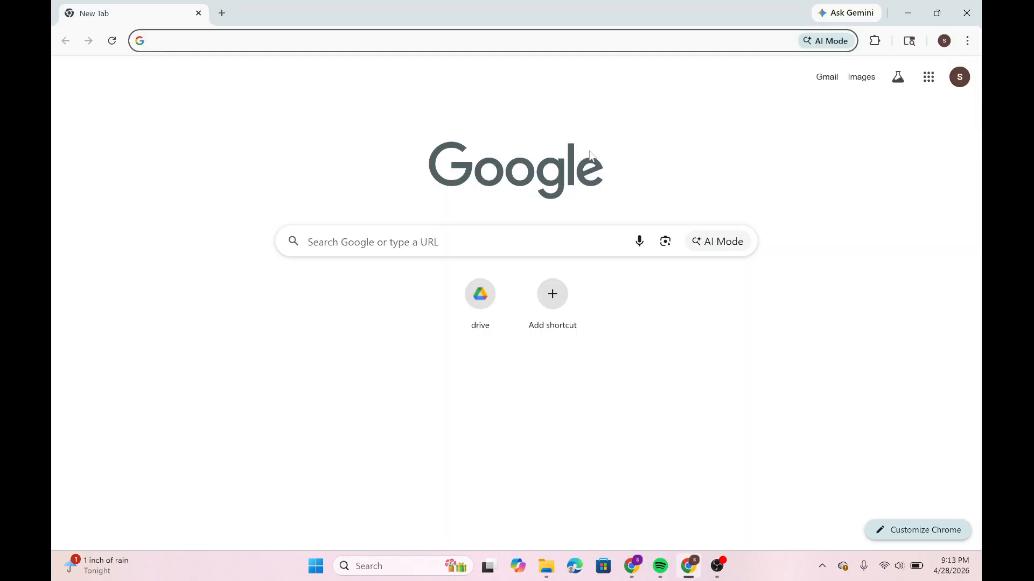
Step: Open asana.com and start a free account sign-up with the saved work email
type("as")
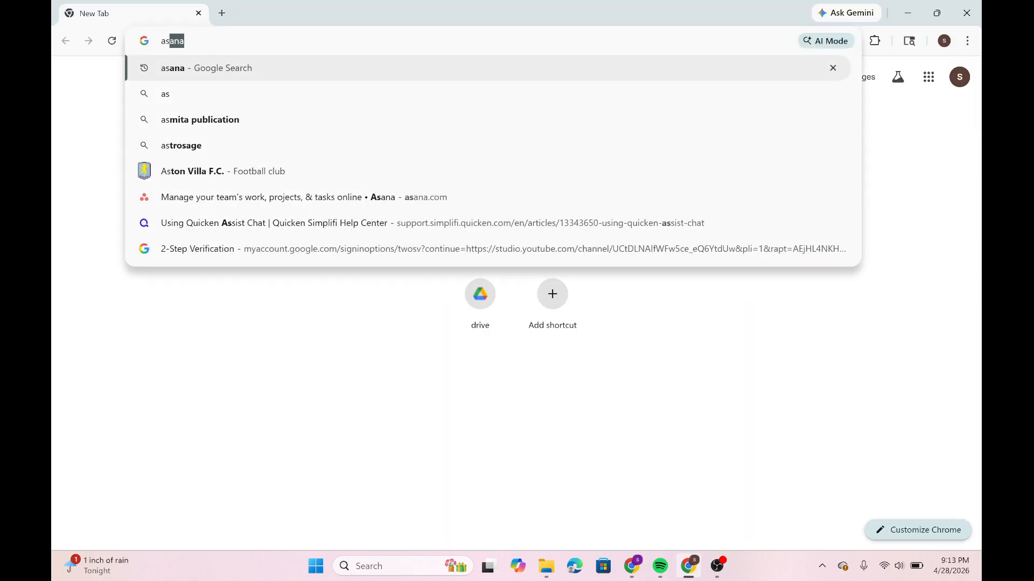
key("Return")
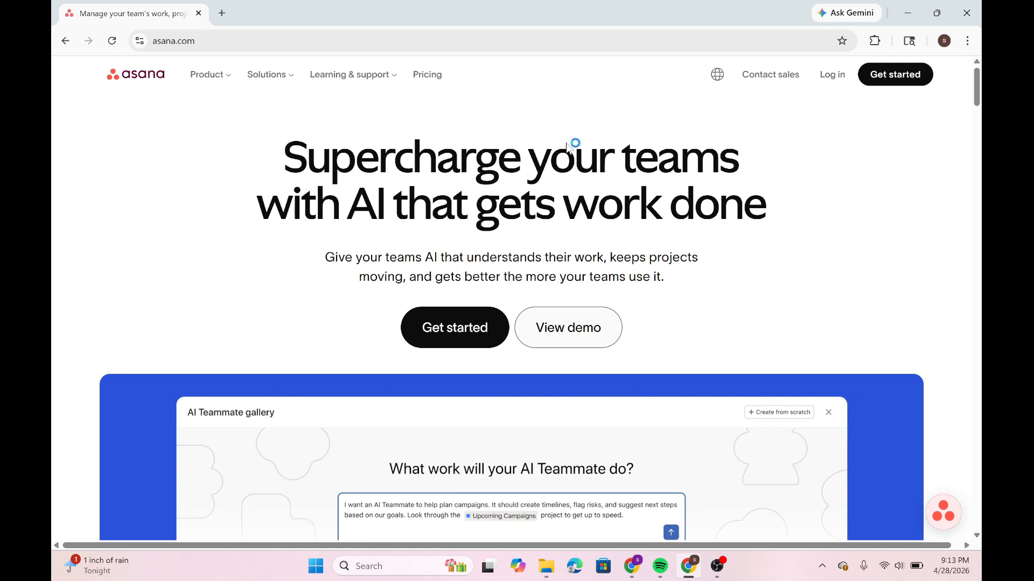
left_click(453, 335)
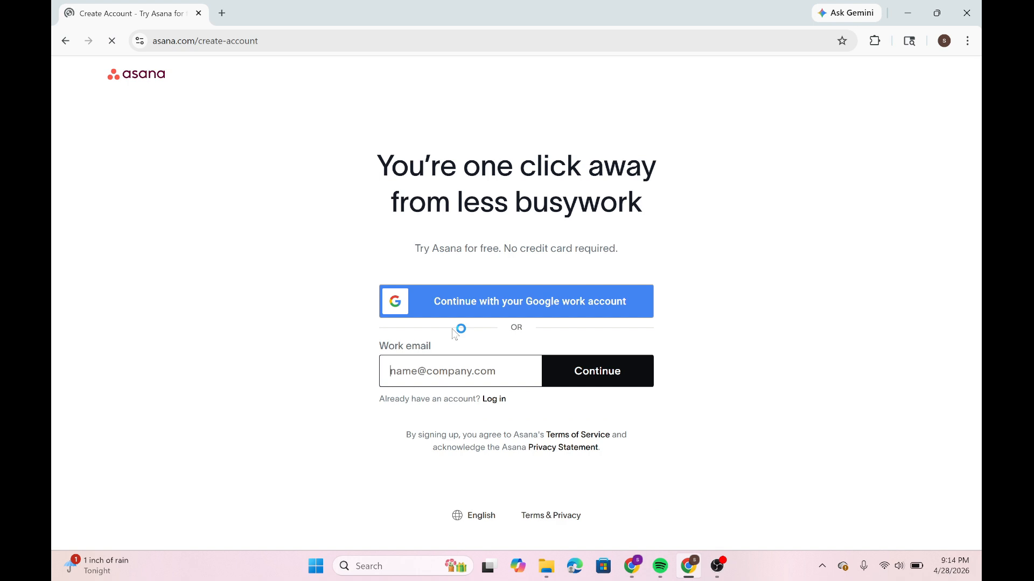
left_click(461, 371)
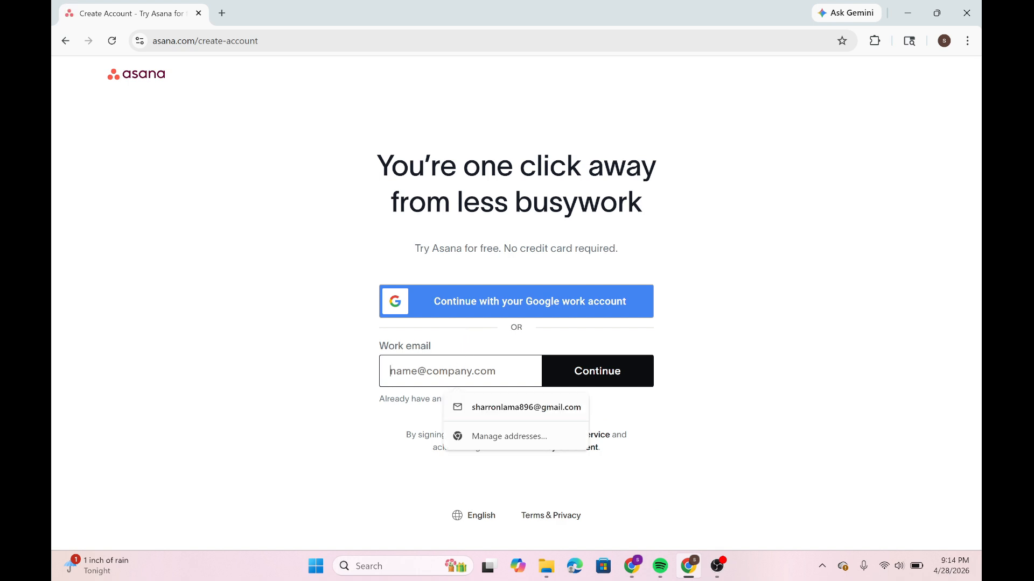
left_click(501, 408)
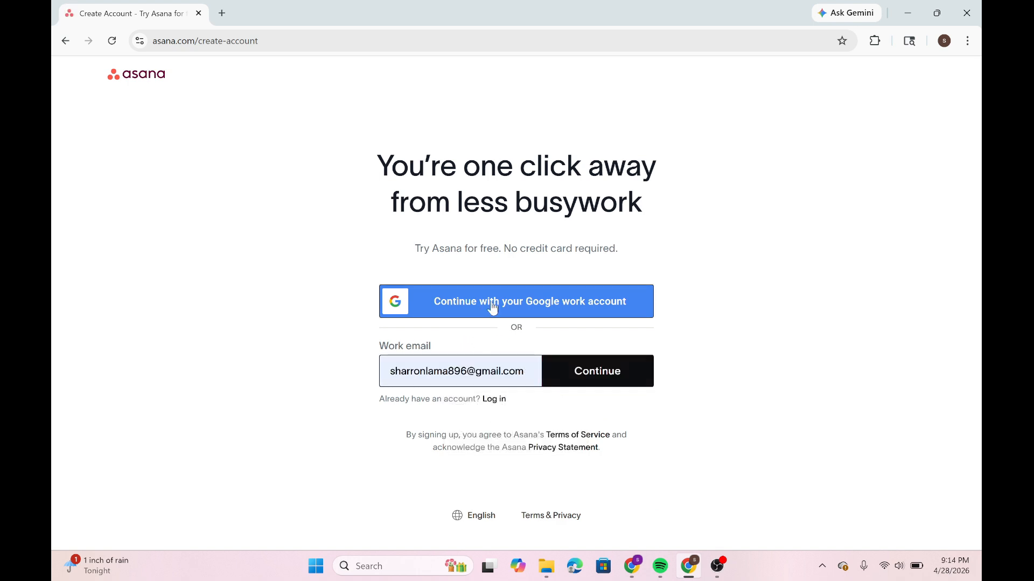
left_click(592, 370)
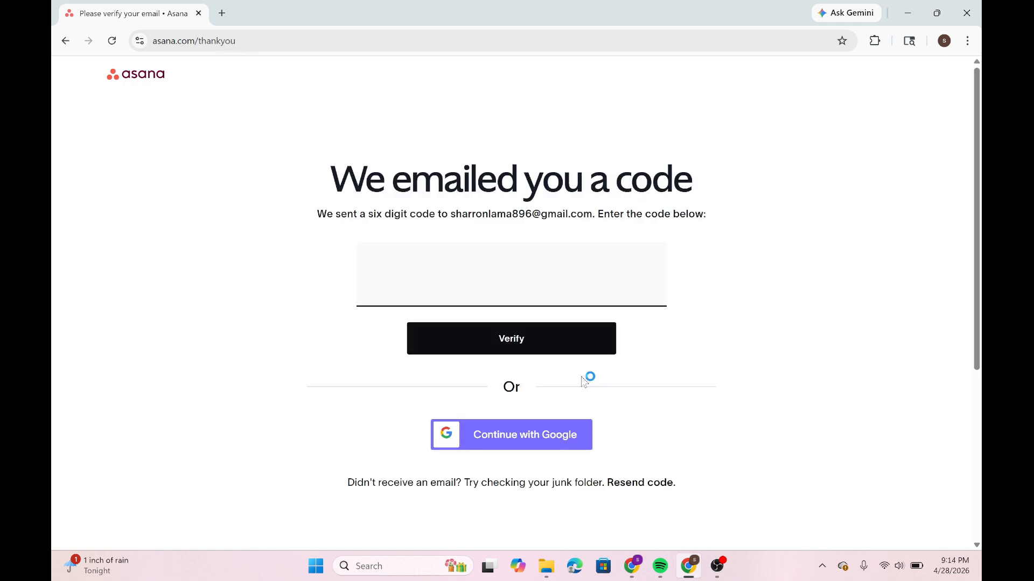
Step: Copy the verification code from the Asana confirmation email in Gmail and enter it on the sign-up page
left_click(221, 12)
type("g")
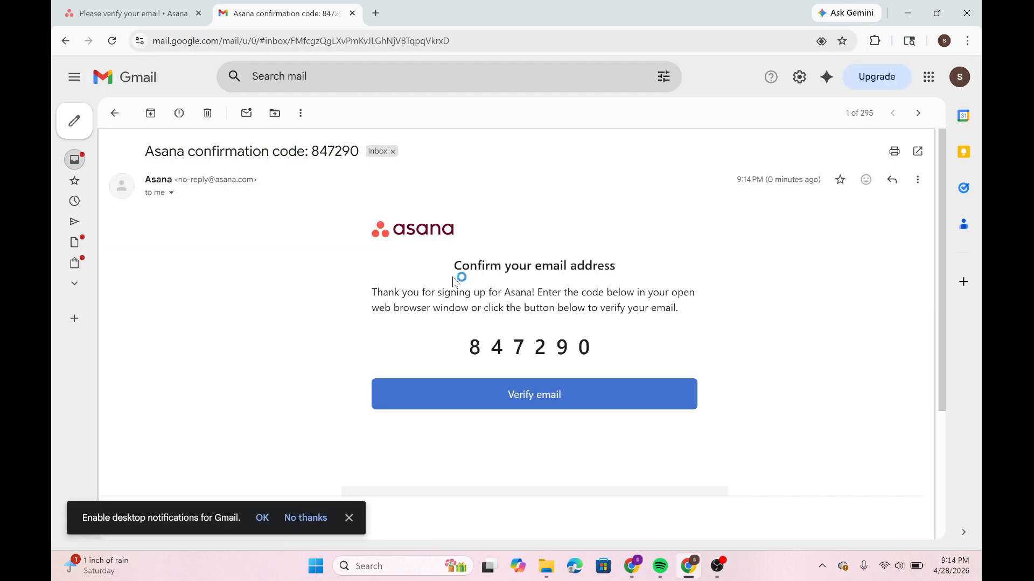
double_click(521, 347)
key("ctrl+c")
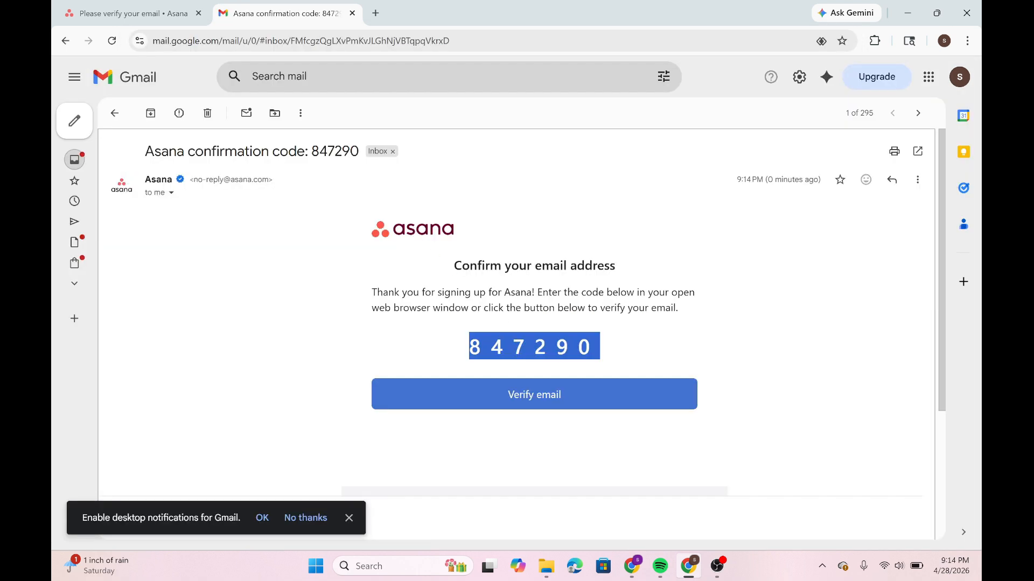
left_click(155, 5)
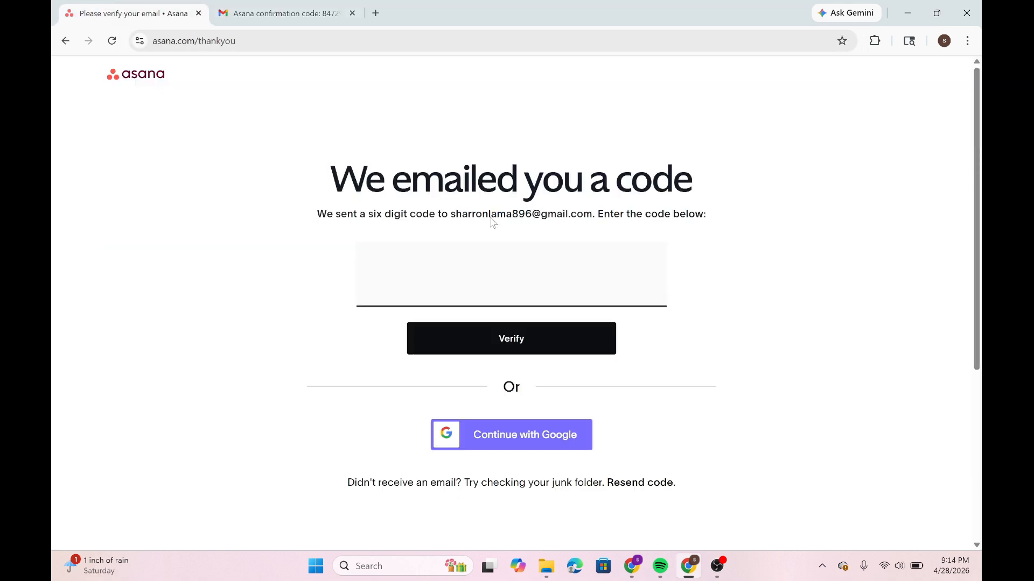
key("ctrl+v")
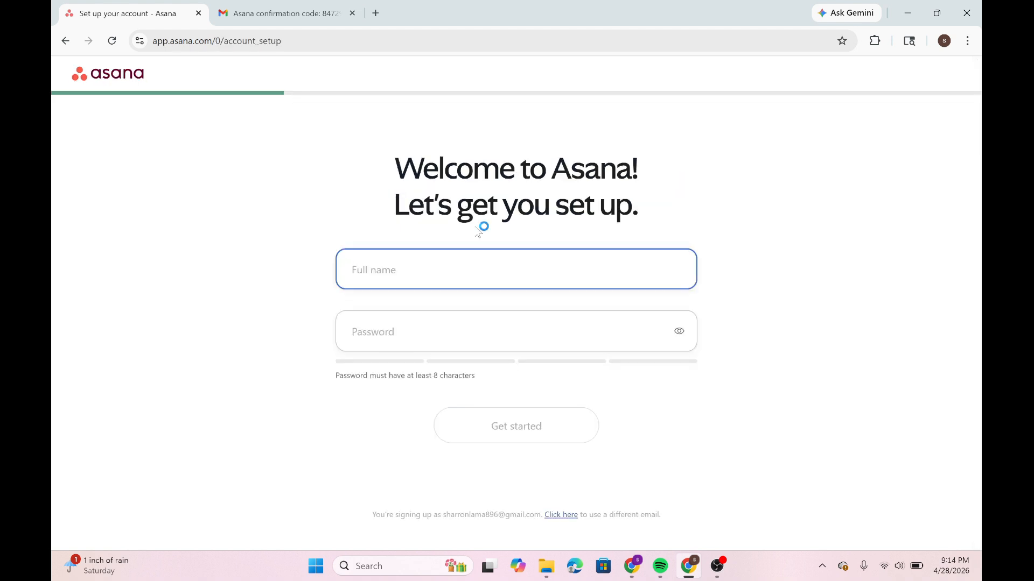
Step: Fill in the full name and account password, and submit the account setup
left_click(462, 270)
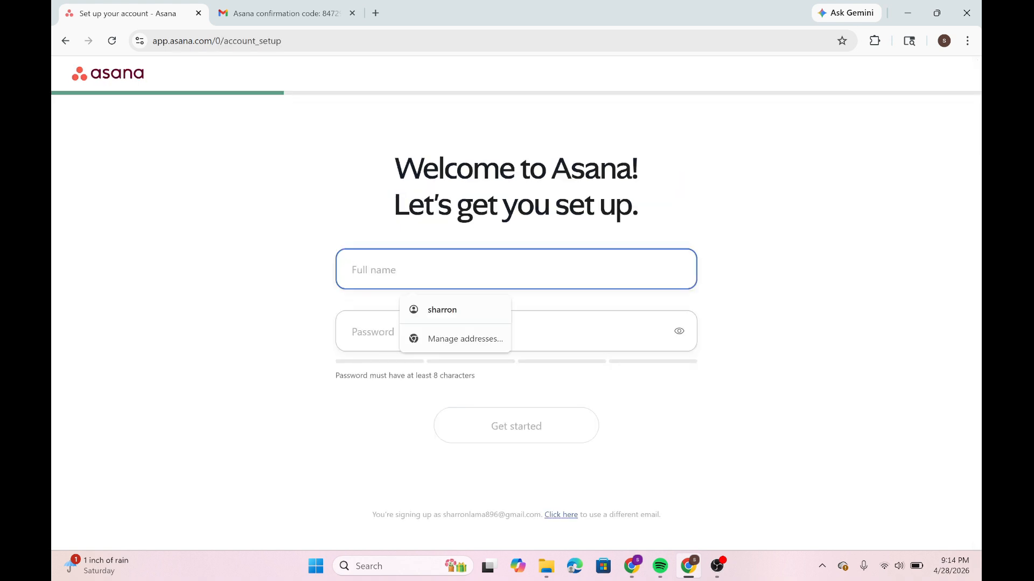
left_click(439, 307)
left_click(477, 332)
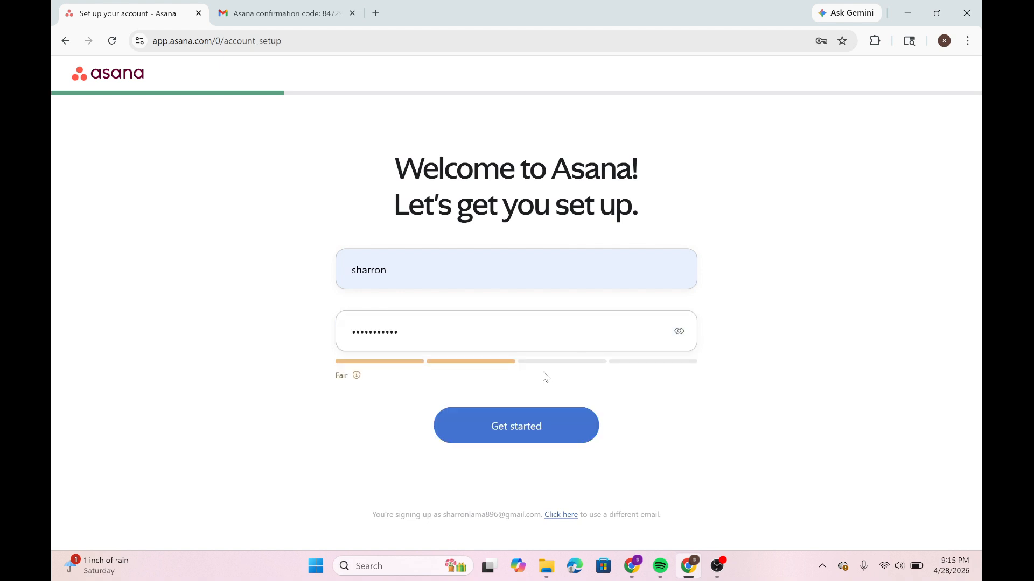
left_click(531, 435)
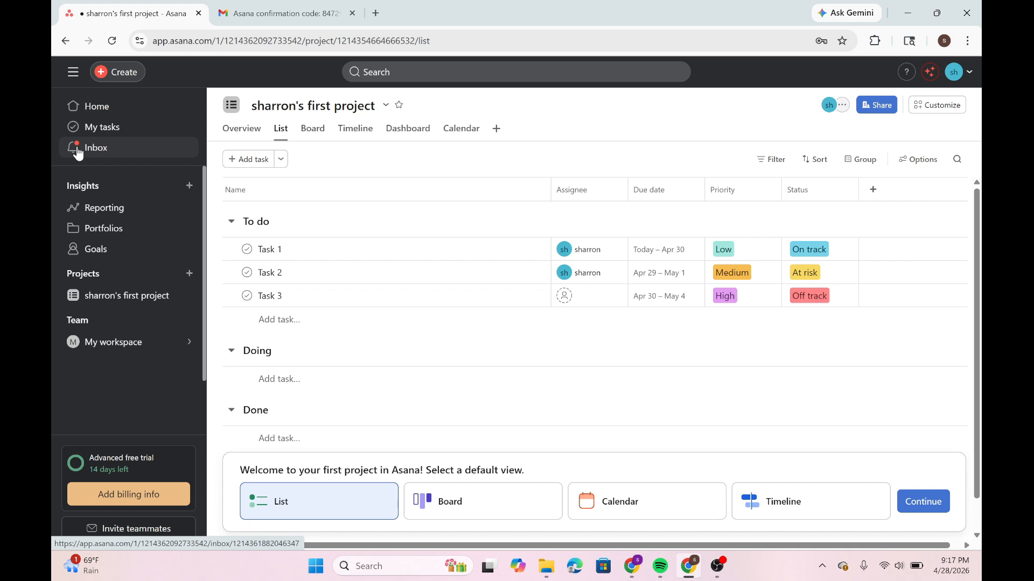
Step: Look over the project options and the workflow gallery for new projects, and return to the first project
left_click(86, 275)
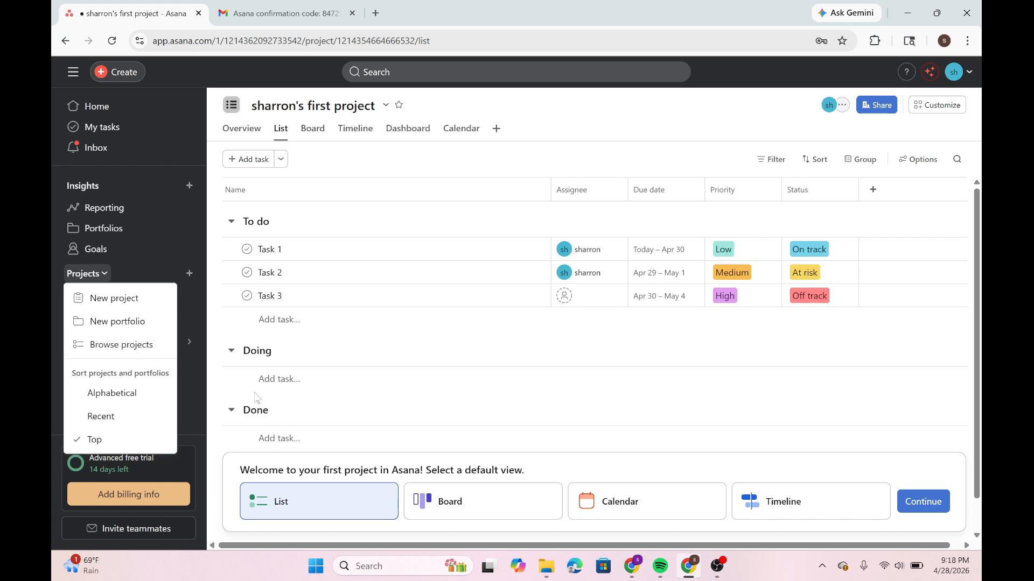
left_click(189, 273)
left_click(189, 273)
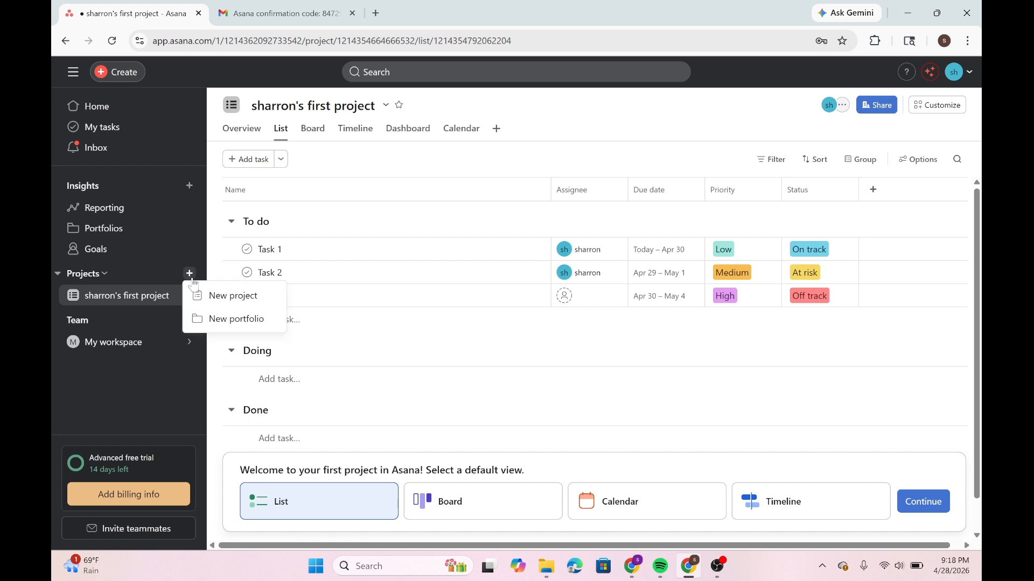
left_click(203, 309)
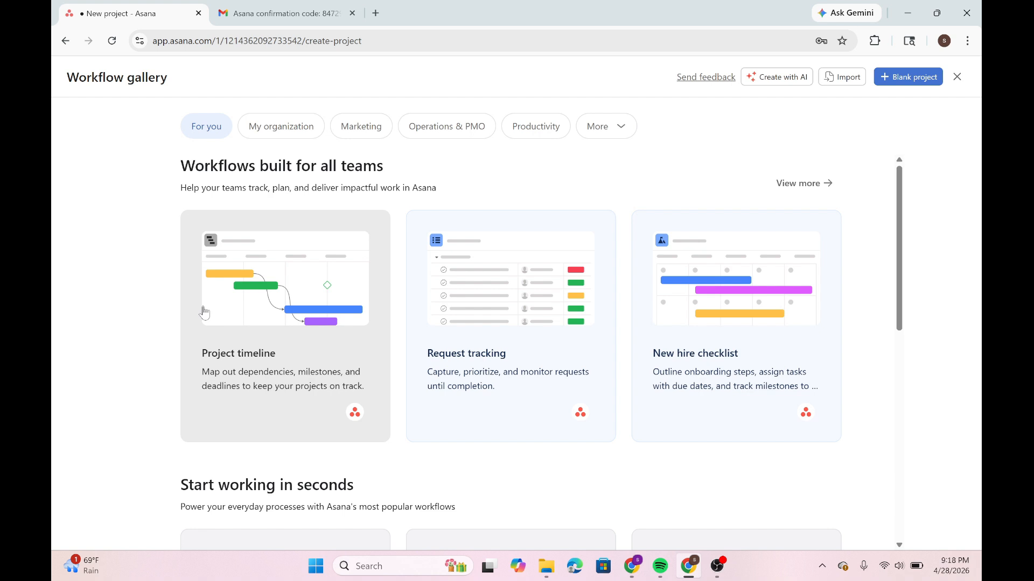
left_click(65, 40)
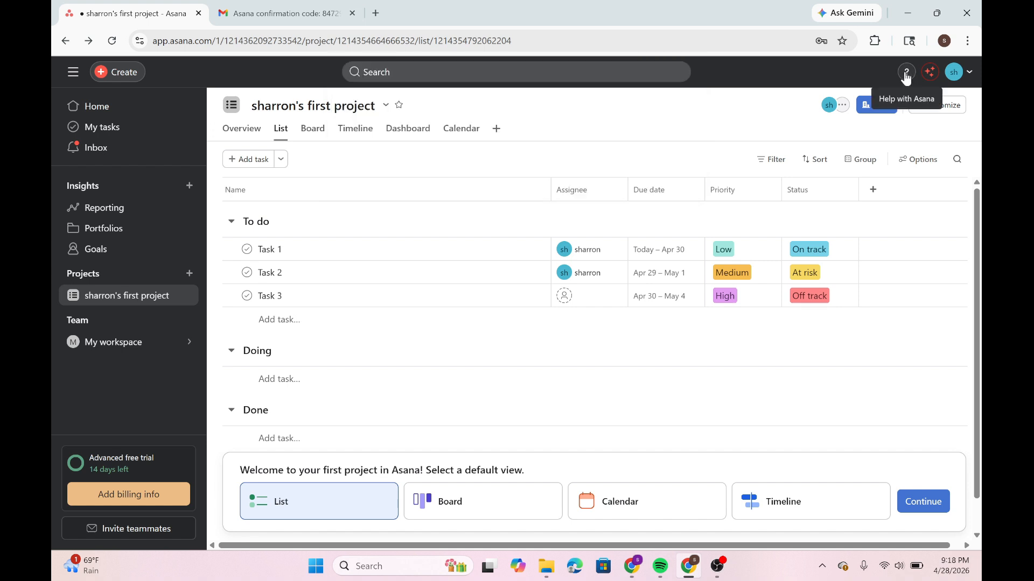
Step: View the help and getting-started resources, and close them
left_click(907, 73)
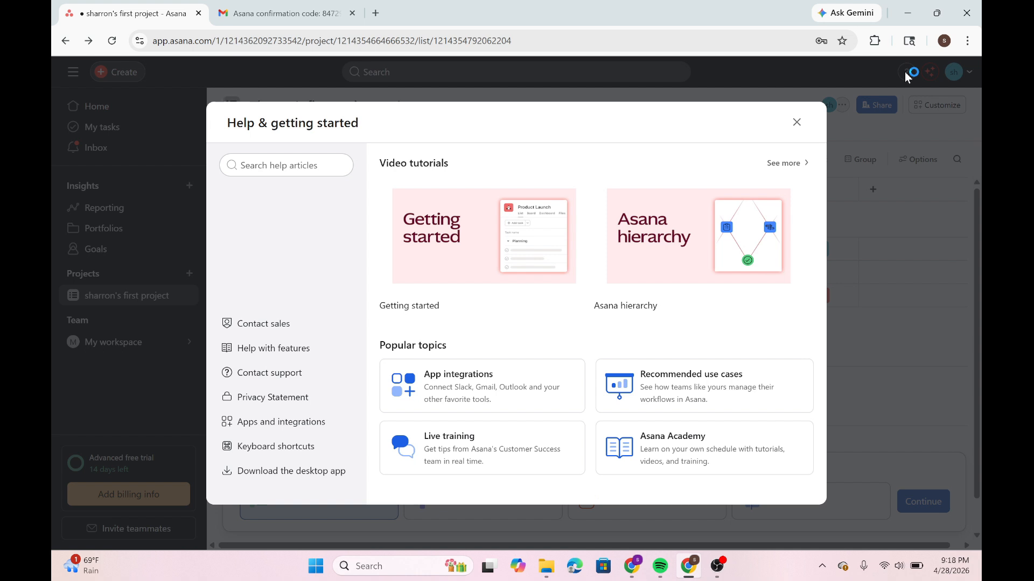
left_click(854, 168)
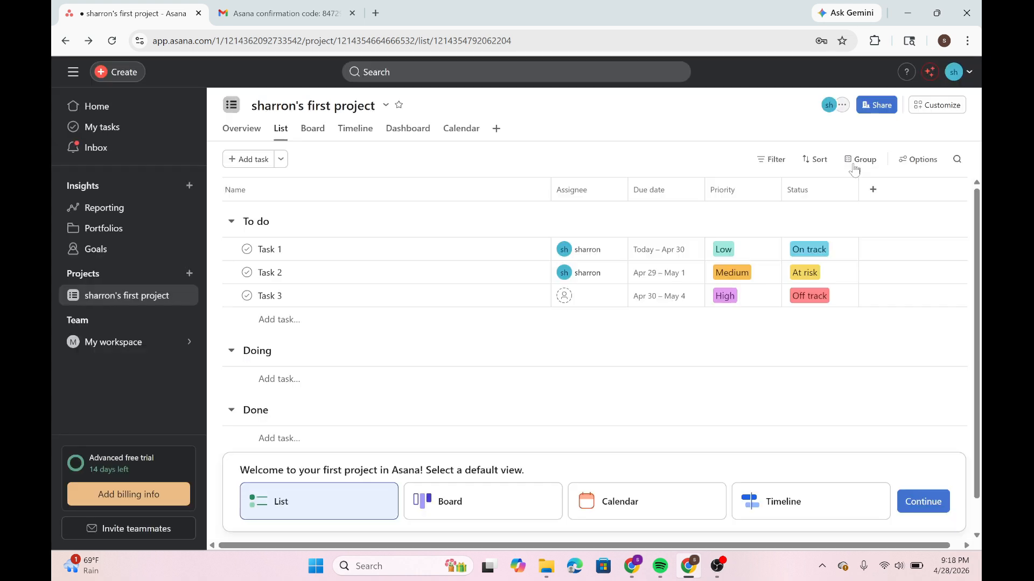
Step: View the Inbox notifications and check the account options
left_click(82, 149)
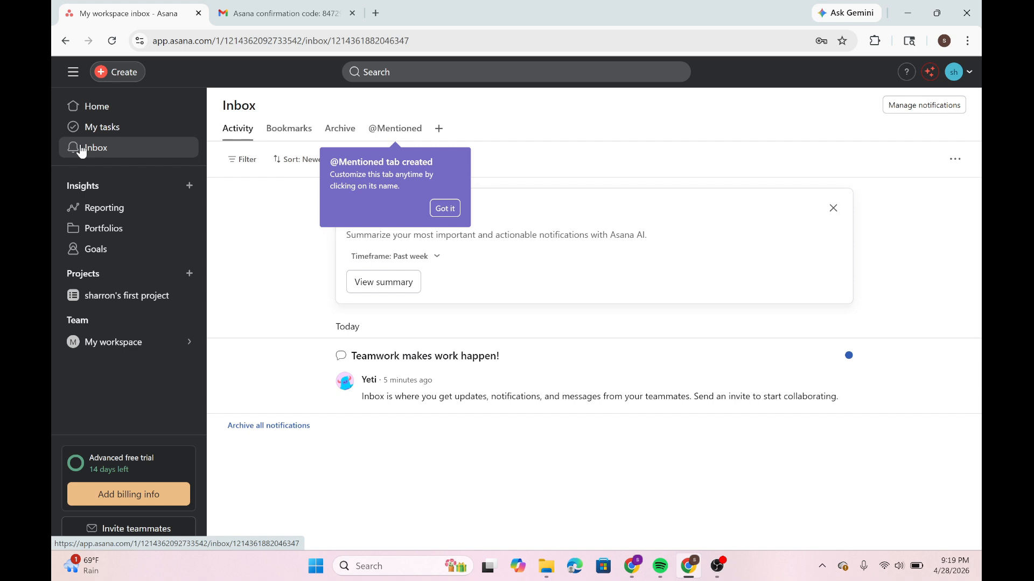
left_click(954, 76)
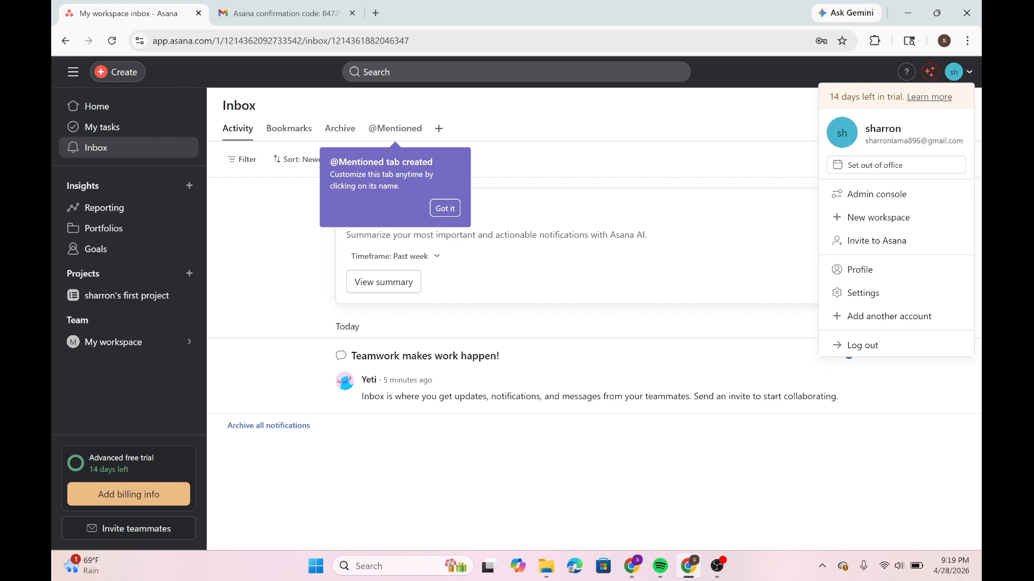
left_click(653, 240)
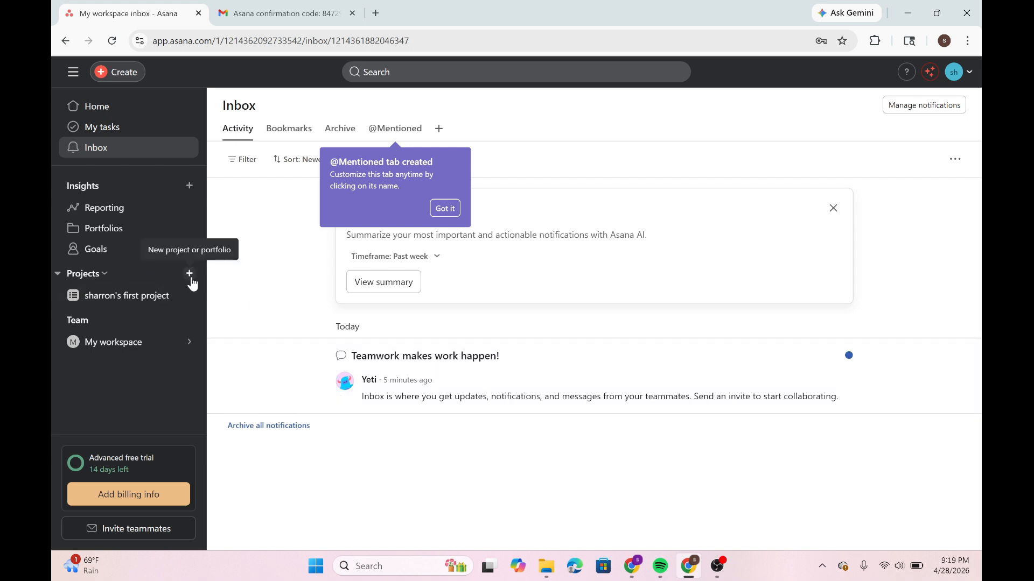
Step: Start a new blank project from the workflow gallery, name it hie and continue to choosing its views
left_click(190, 278)
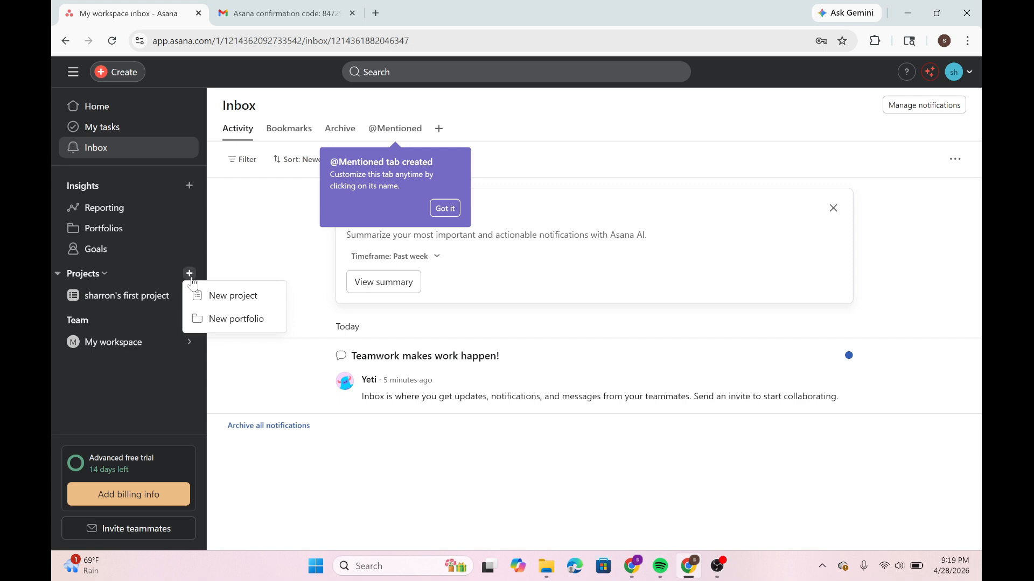
left_click(226, 308)
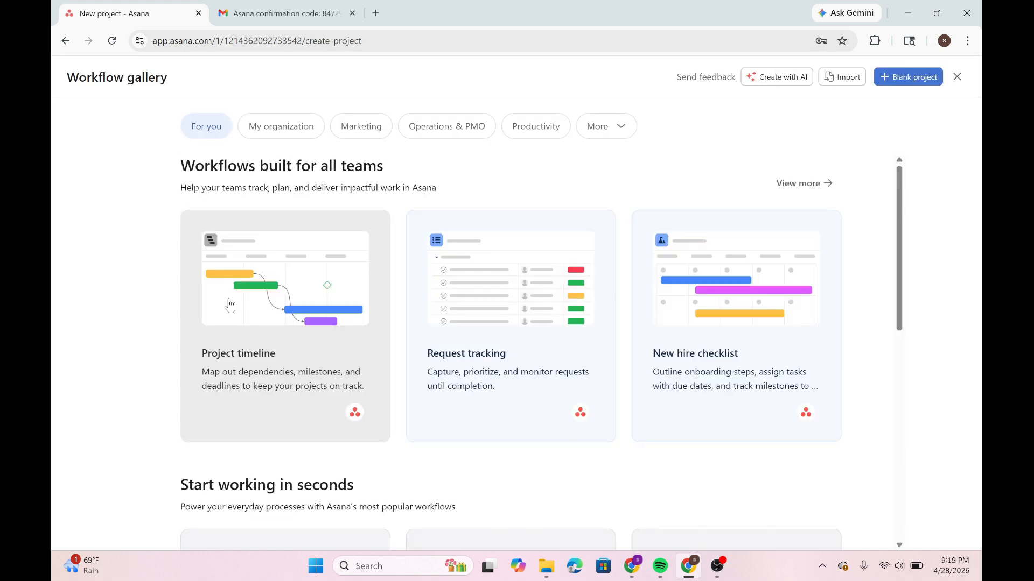
scroll(683, 364, "down", 2)
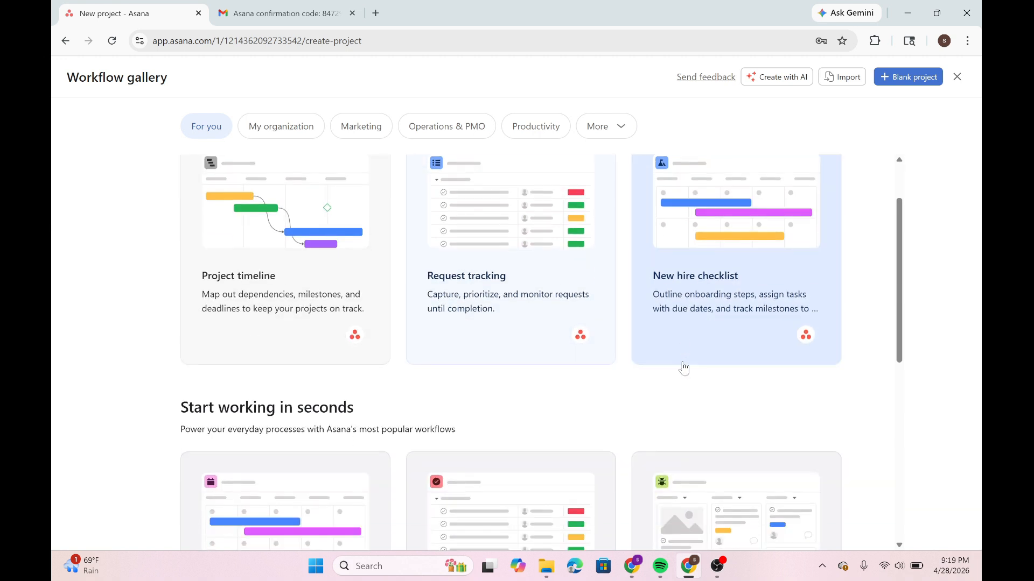
scroll(332, 278, "up", 2)
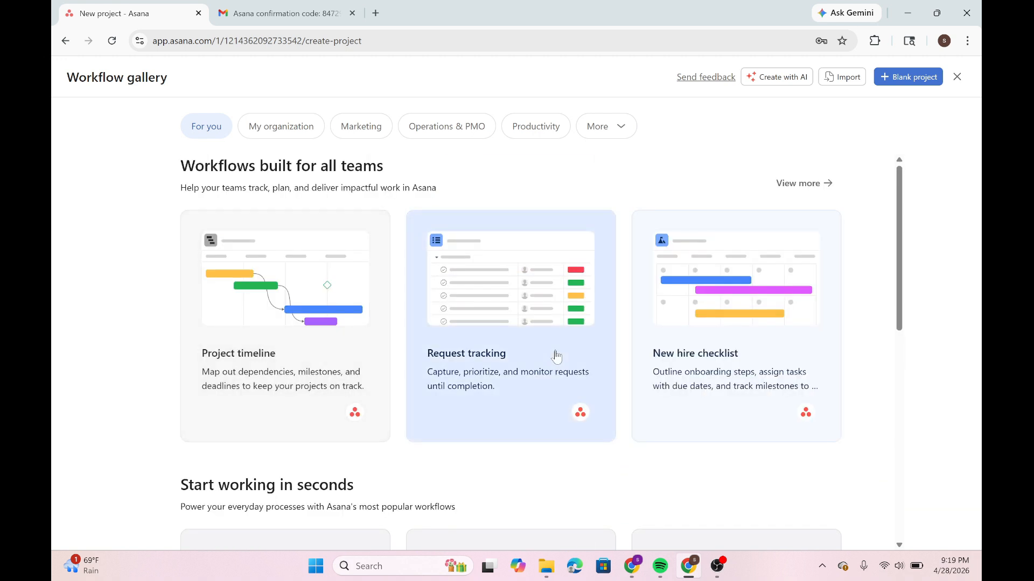
scroll(556, 356, "down", 10)
scroll(556, 357, "up", 10)
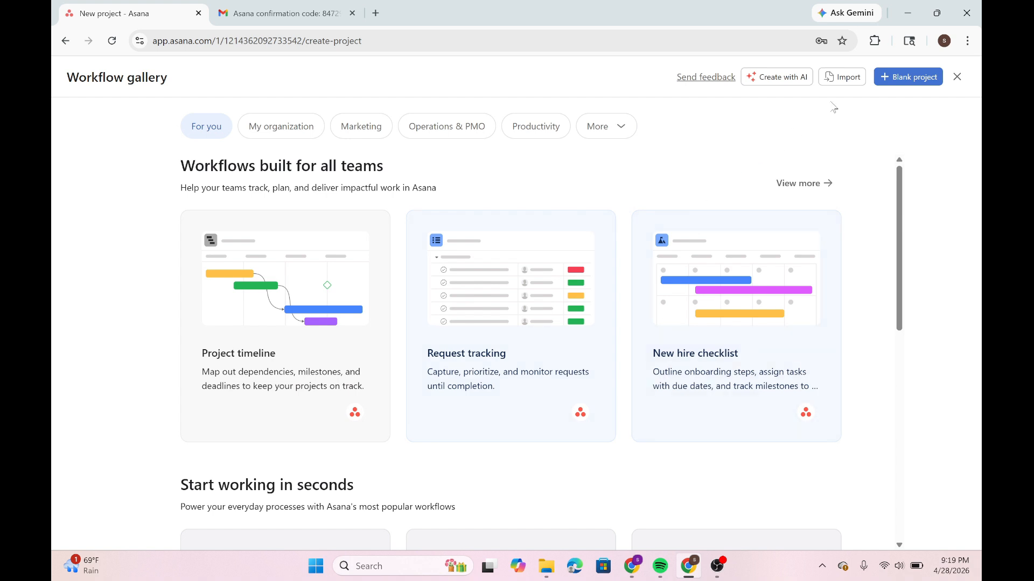
left_click(915, 79)
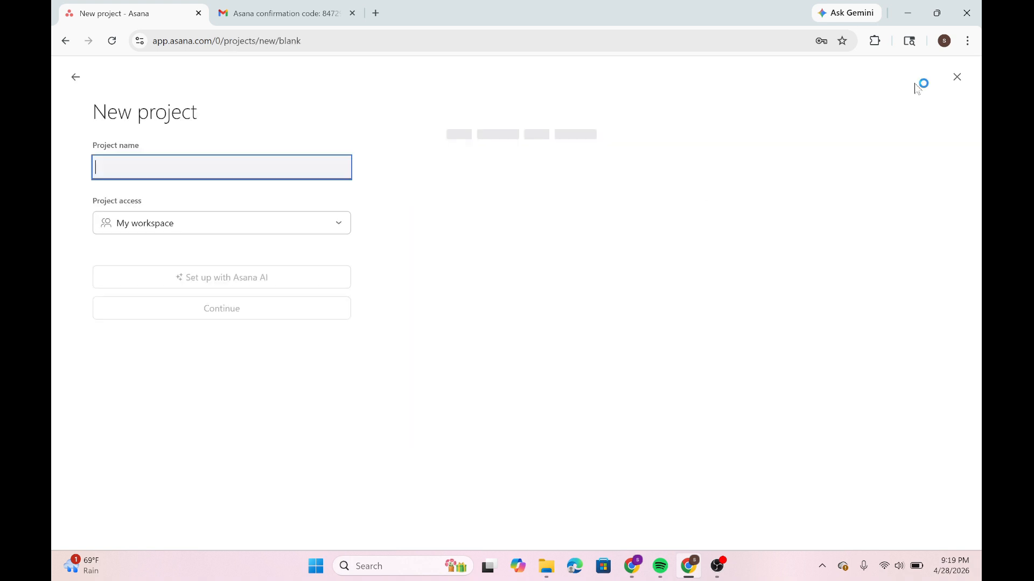
type("hie")
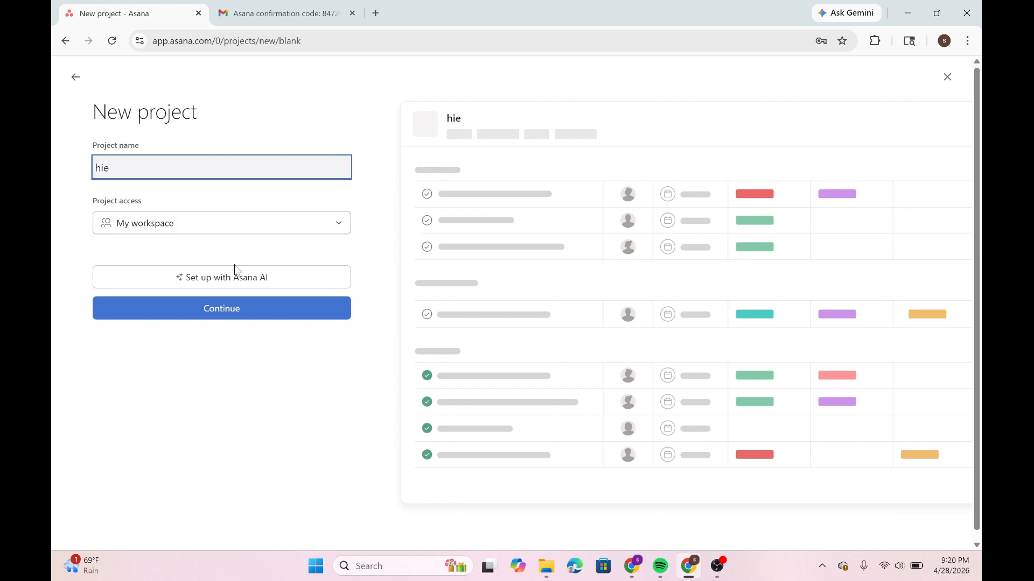
left_click(224, 308)
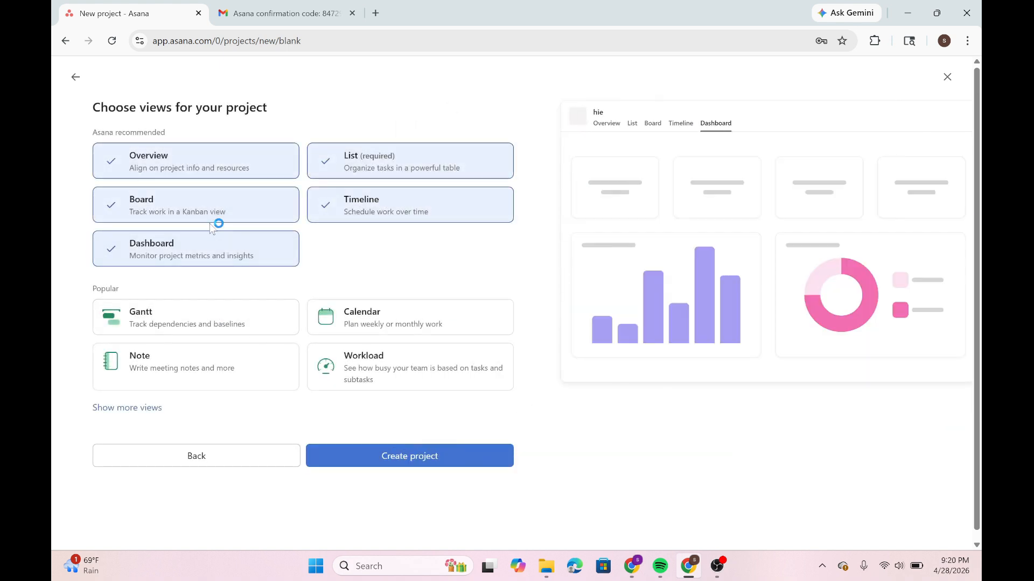
Step: Try the project without the Overview view and with the Gantt view, restoring the recommended selection
left_click(237, 177)
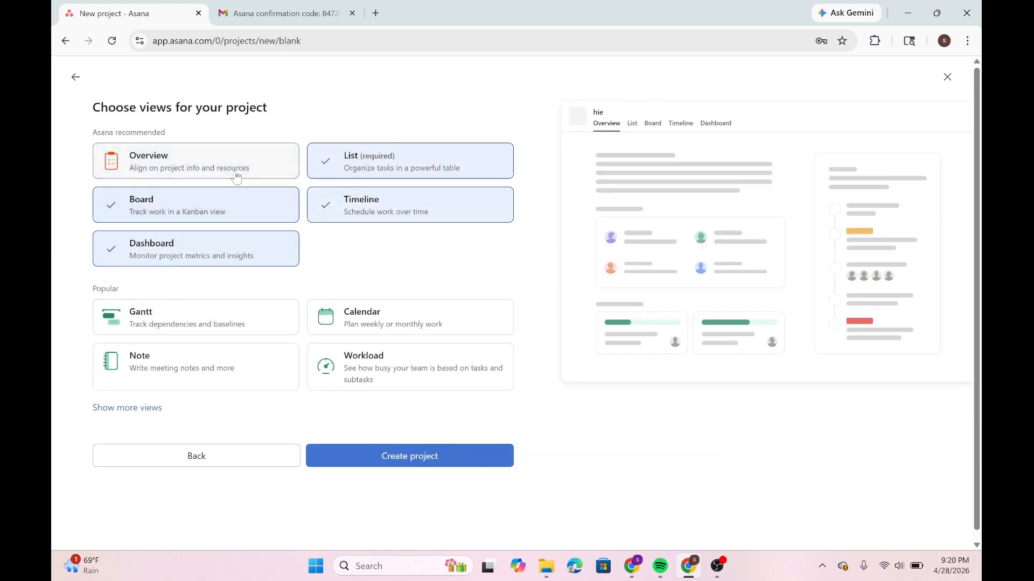
left_click(234, 177)
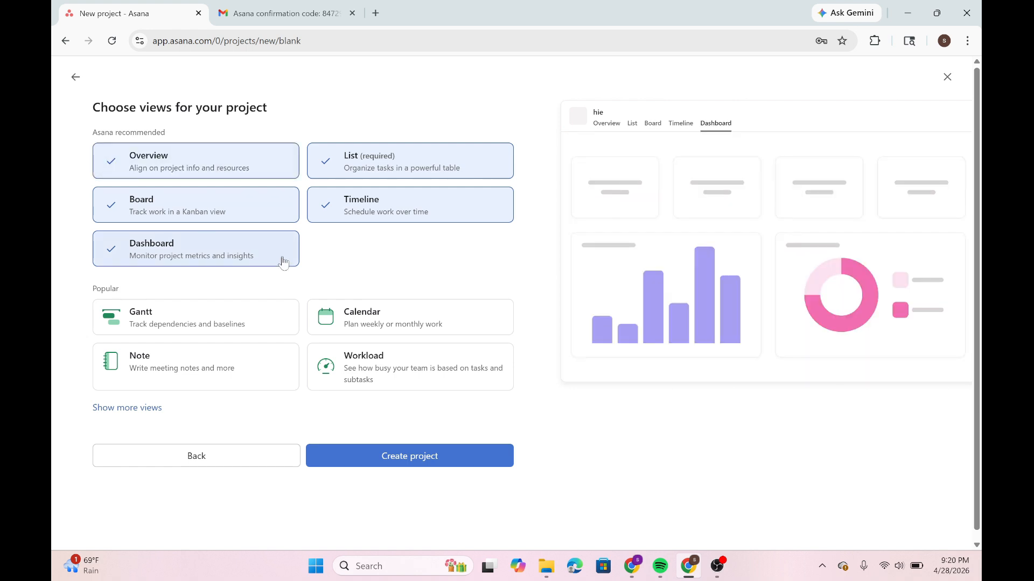
left_click(247, 314)
left_click(203, 308)
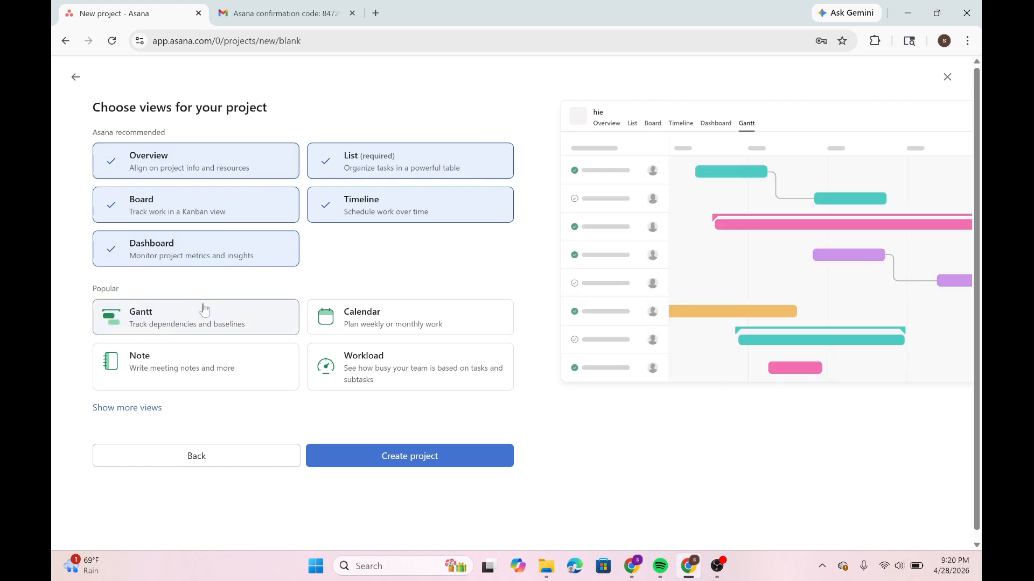
Step: Create the project with the recommended Overview, List, Board, Timeline and Dashboard views
left_click(386, 466)
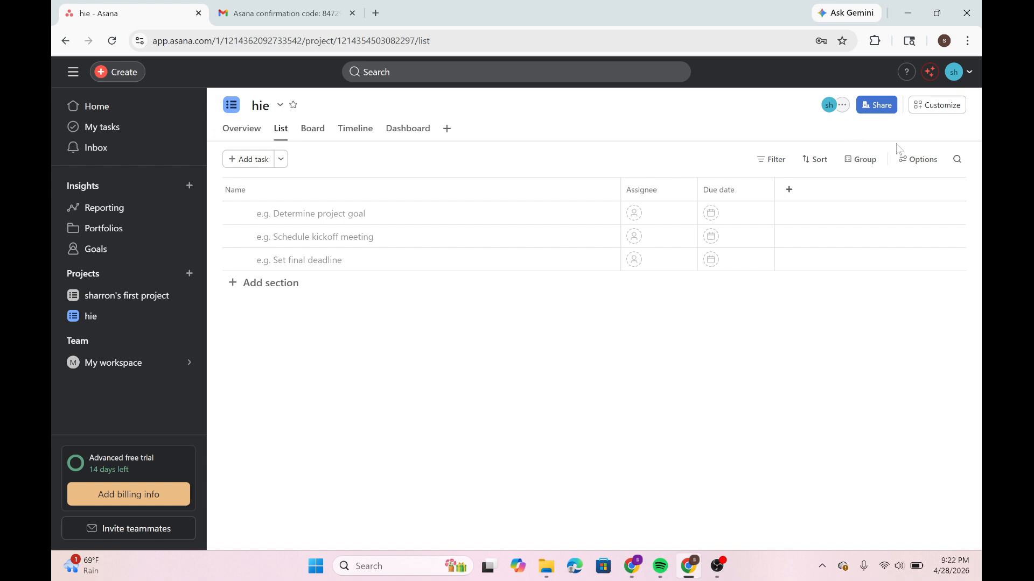
Step: View the account options from the new project's page
left_click(949, 110)
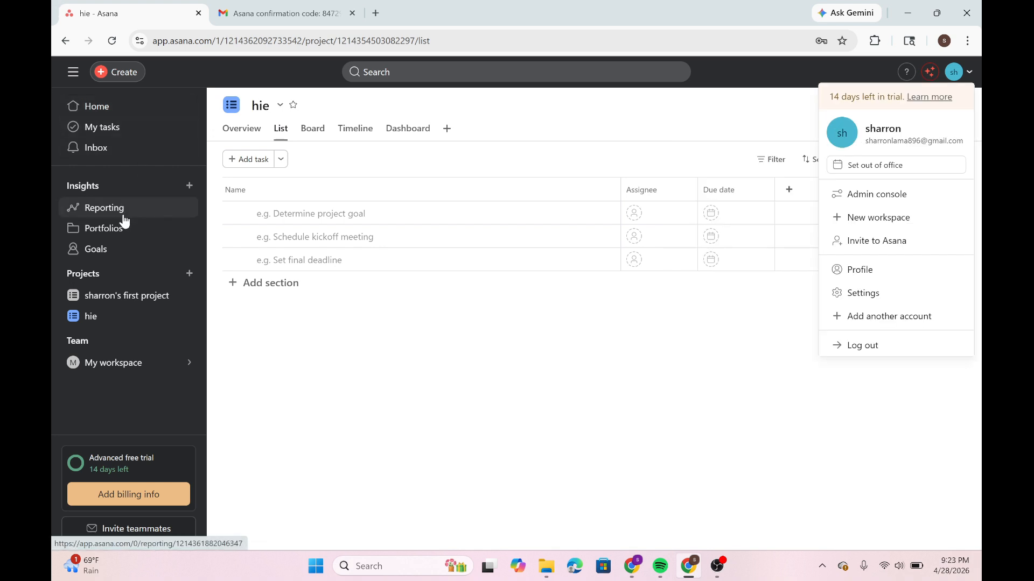
Step: Look over the Reporting dashboards page and the Portfolios page of the workspace
left_click(123, 215)
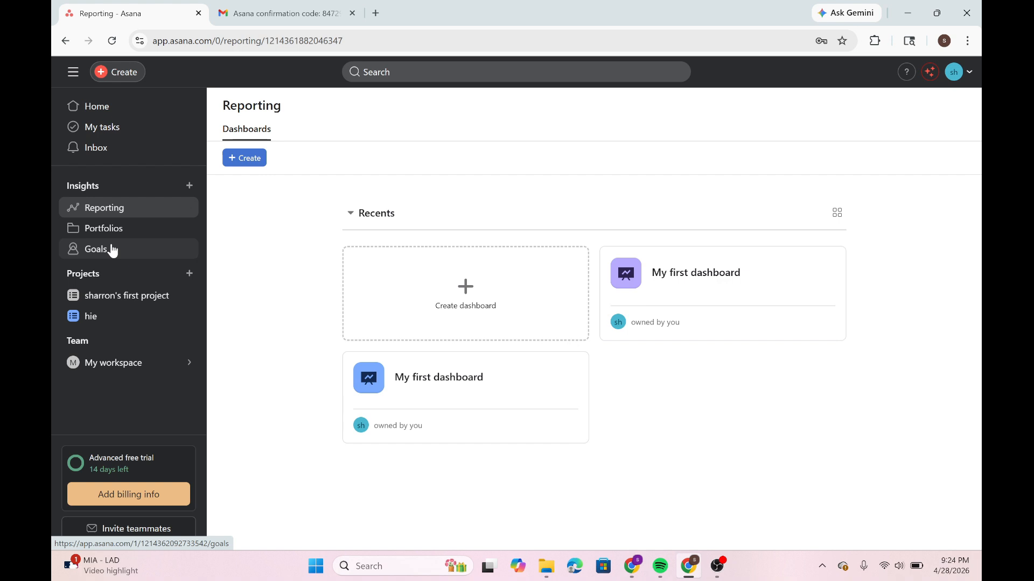
left_click(112, 250)
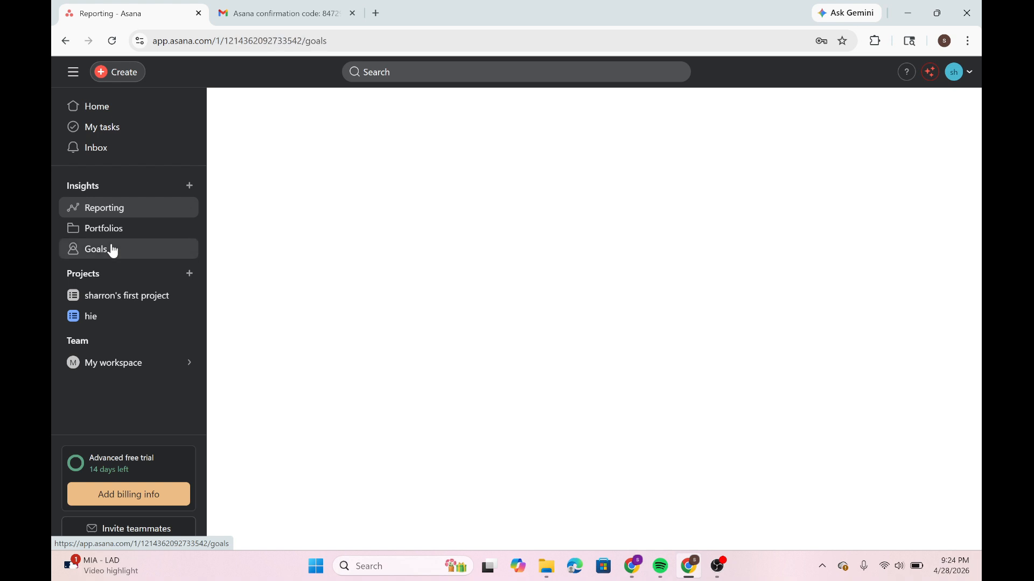
left_click(111, 237)
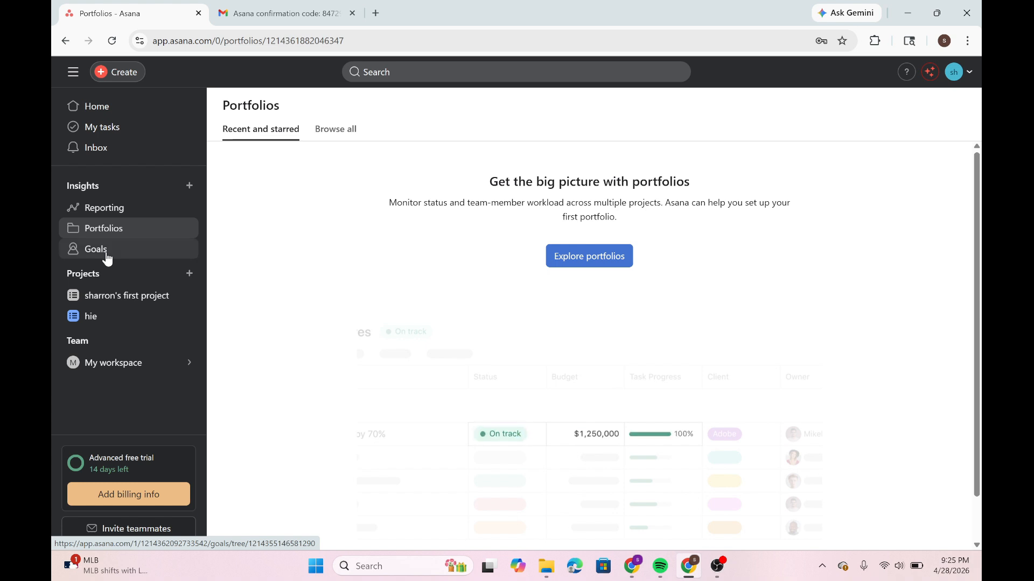
Step: Open the goals strategy map setup and set the new goal's time period to FY26, leaving its title empty
left_click(107, 259)
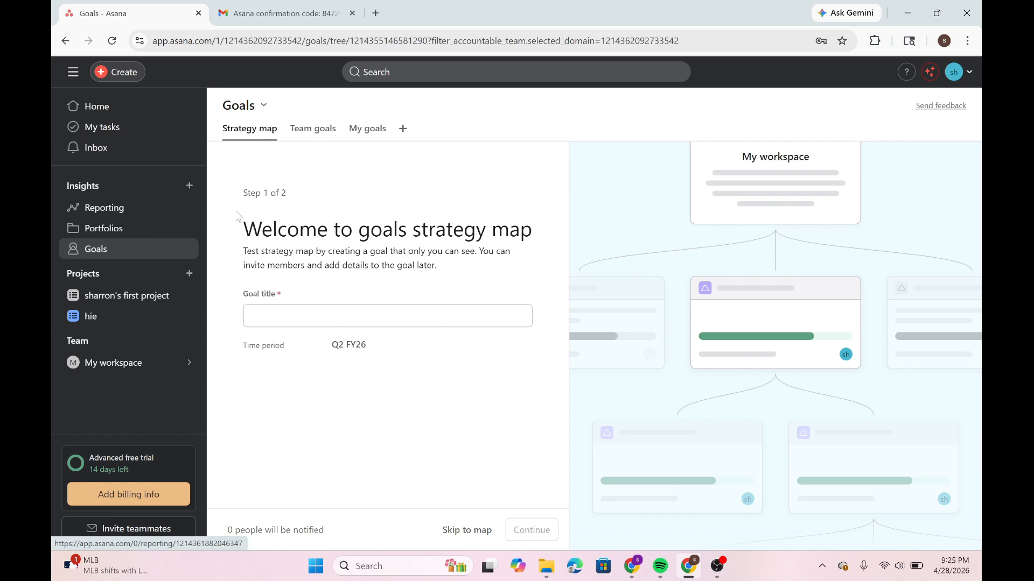
left_click(341, 316)
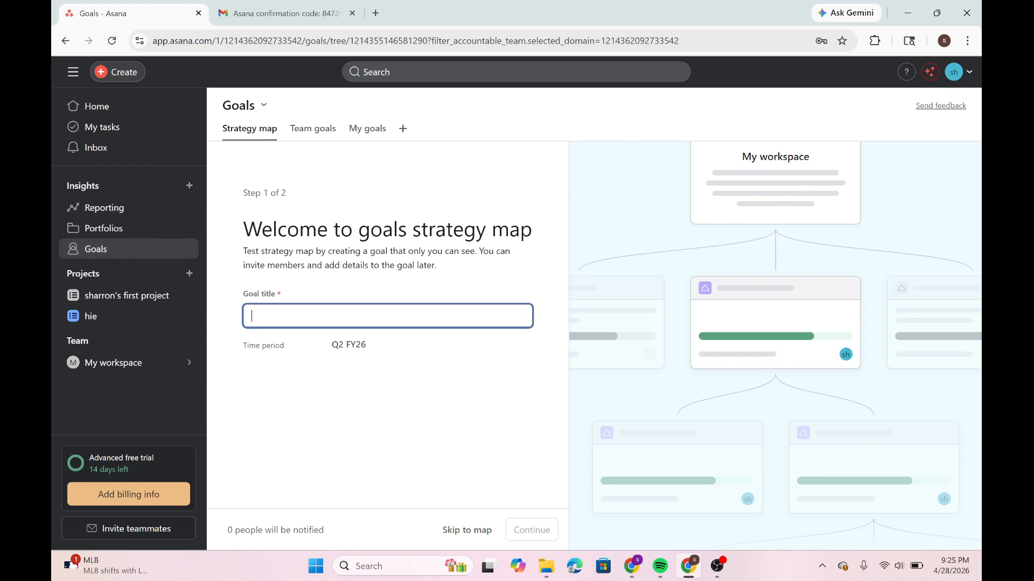
left_click(353, 346)
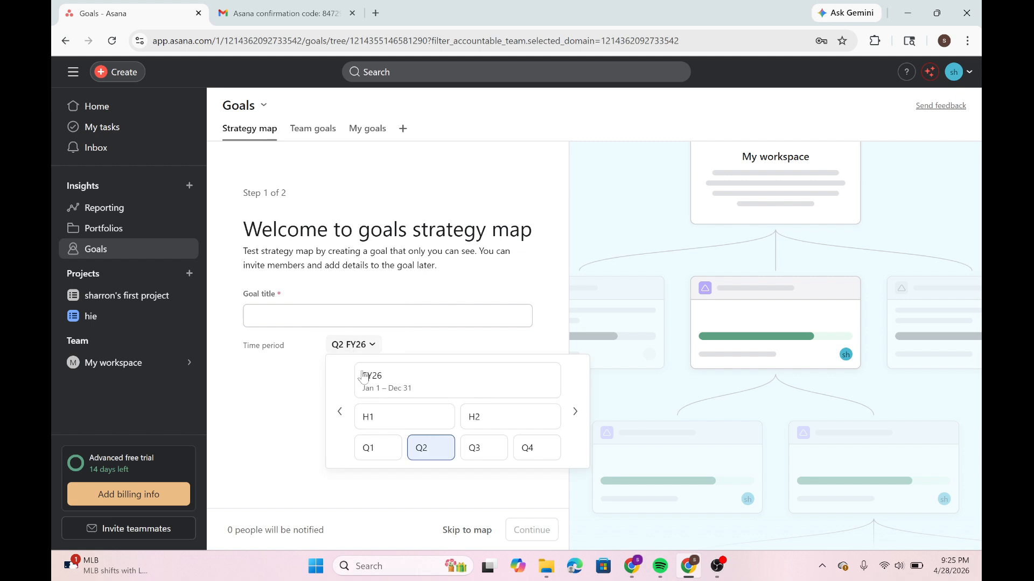
left_click(393, 390)
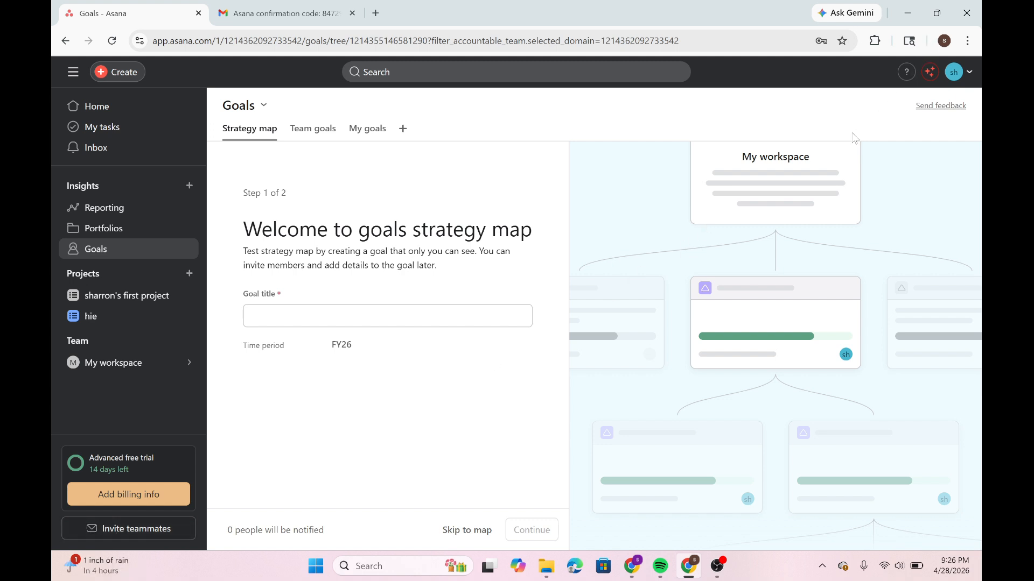
Step: Show the account options, including the one for logging out, from the Goals page
left_click(955, 73)
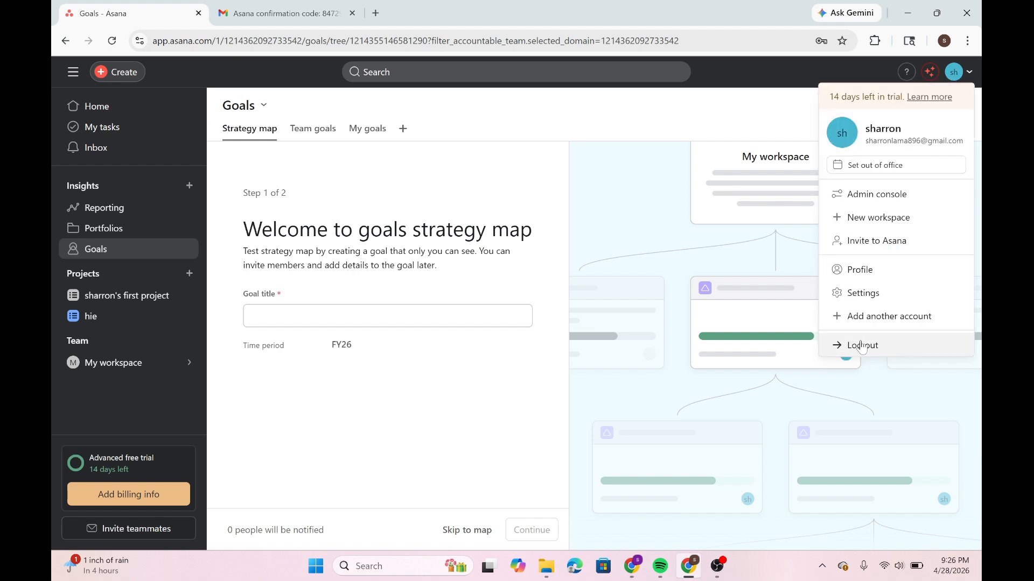